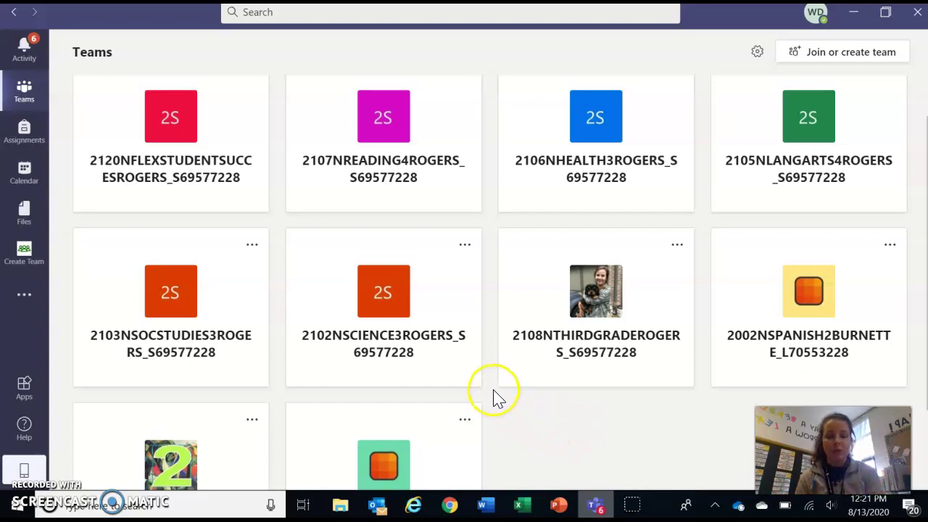
View the Morning Meeting 8.00-8.30 channel in the third-grade team, and return to the list of all teams.
scroll(493, 394, "up", 1)
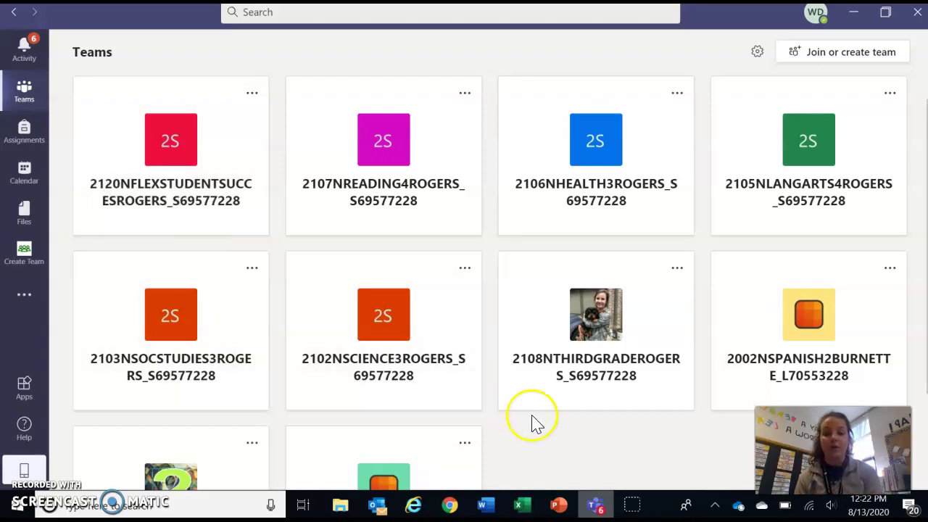
scroll(530, 423, "down", 1)
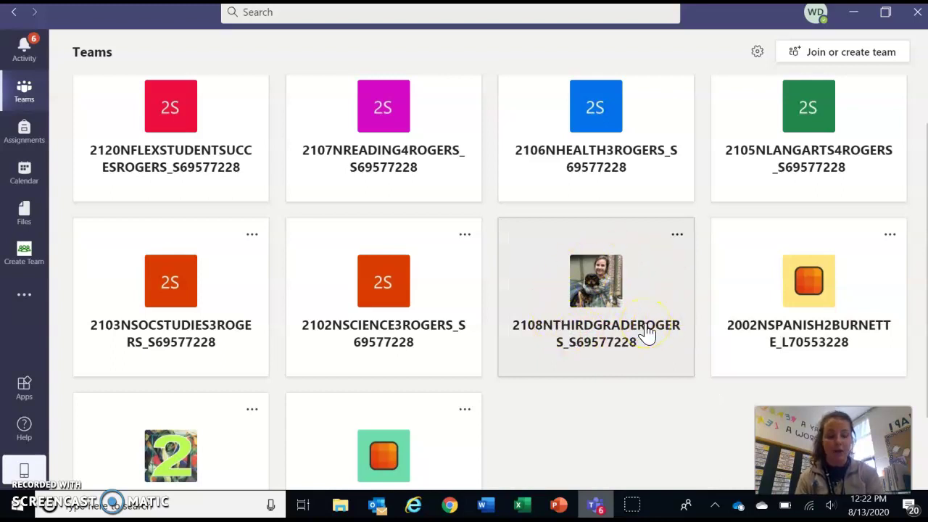
left_click(647, 333)
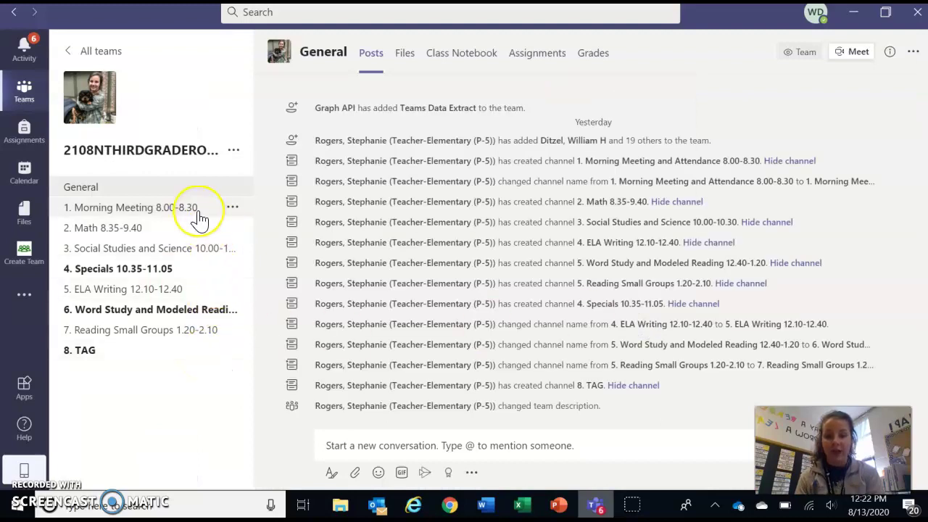
left_click(169, 215)
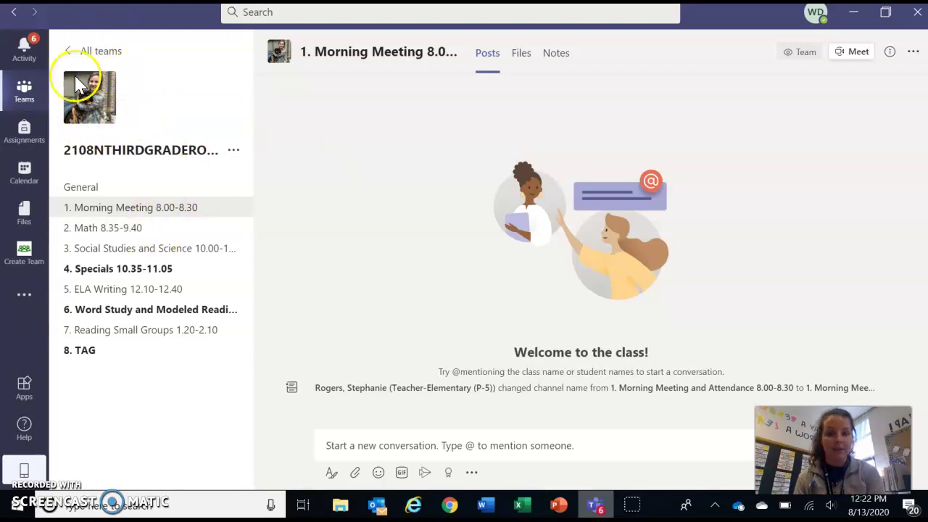
left_click(74, 50)
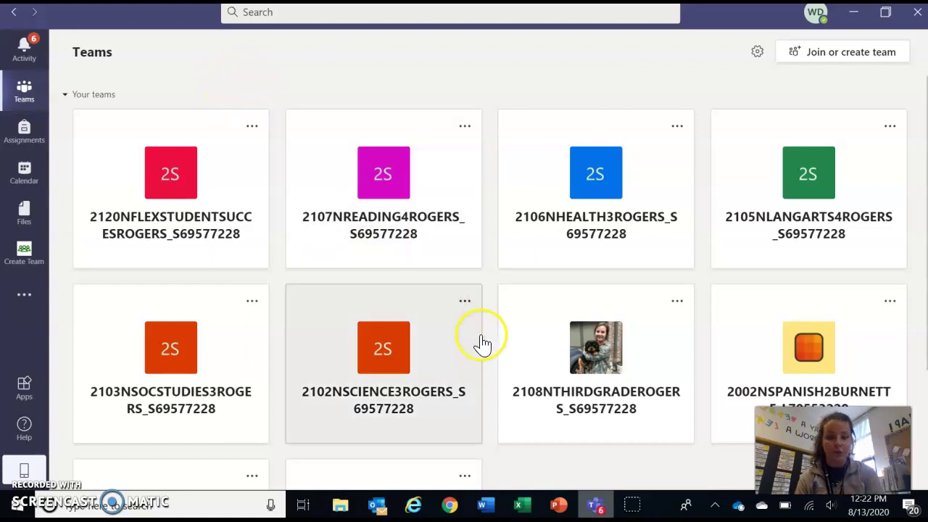
Hide the advanced Math 2 team from the list of teams.
scroll(493, 356, "down", 1)
scroll(493, 355, "down", 1)
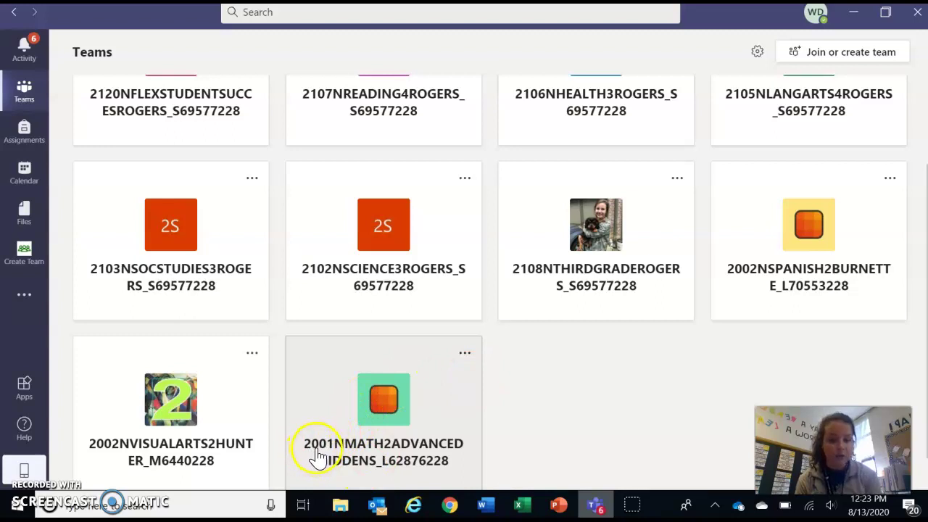
left_click(464, 356)
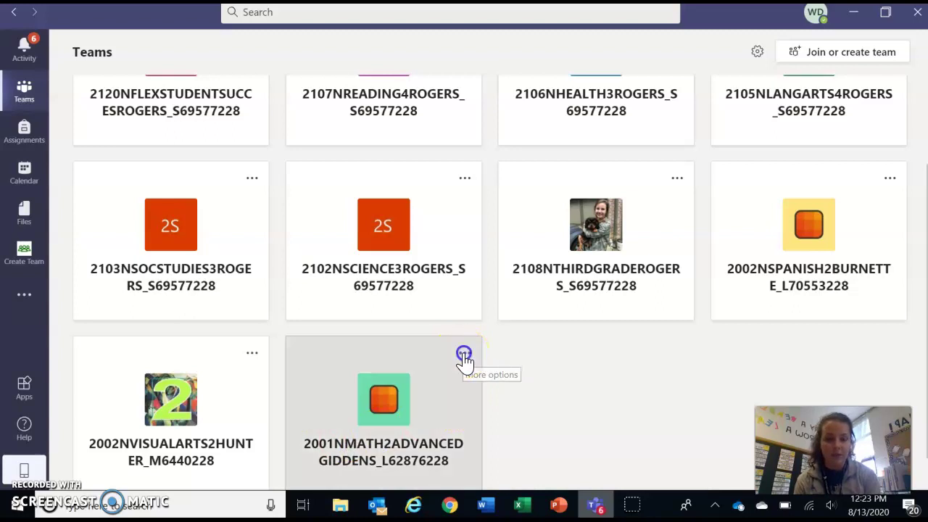
left_click(497, 219)
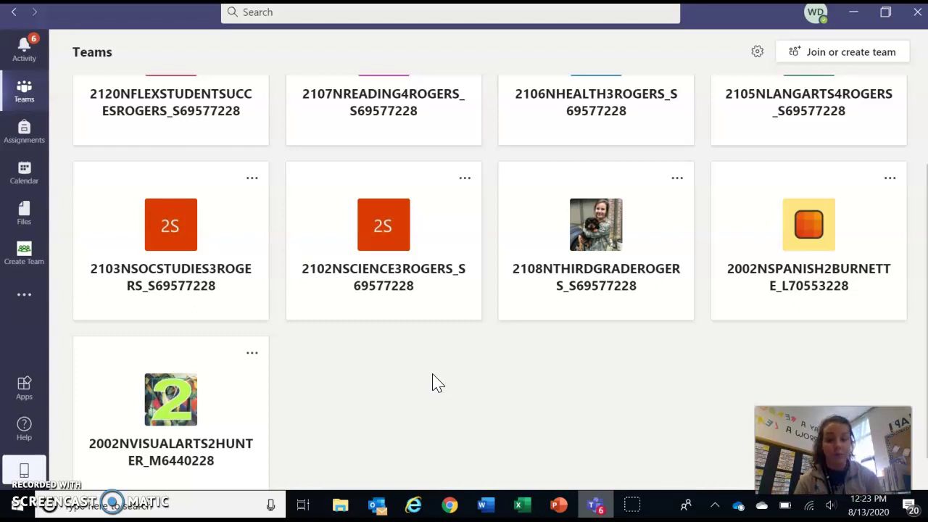
Hide the Visual Arts 2 and Spanish 2 teams from the list of teams.
left_click(255, 353)
left_click(255, 355)
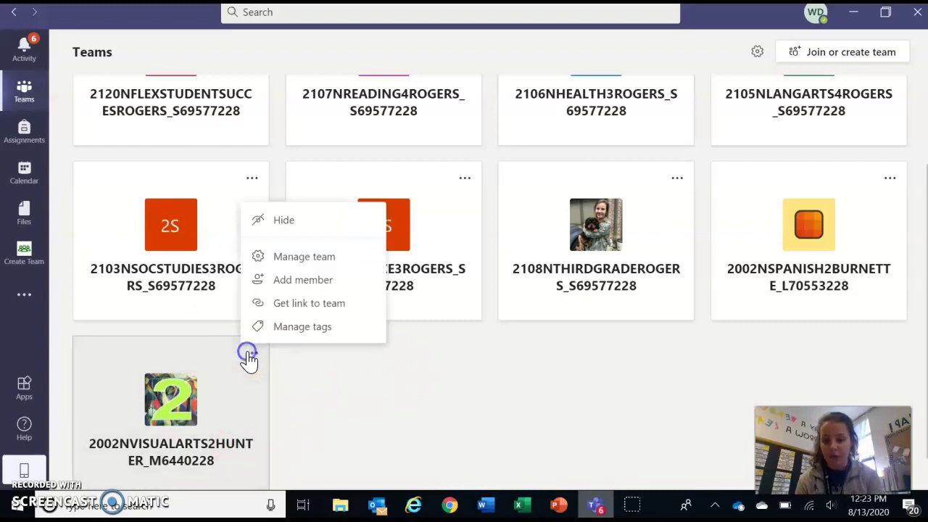
left_click(285, 247)
left_click(291, 226)
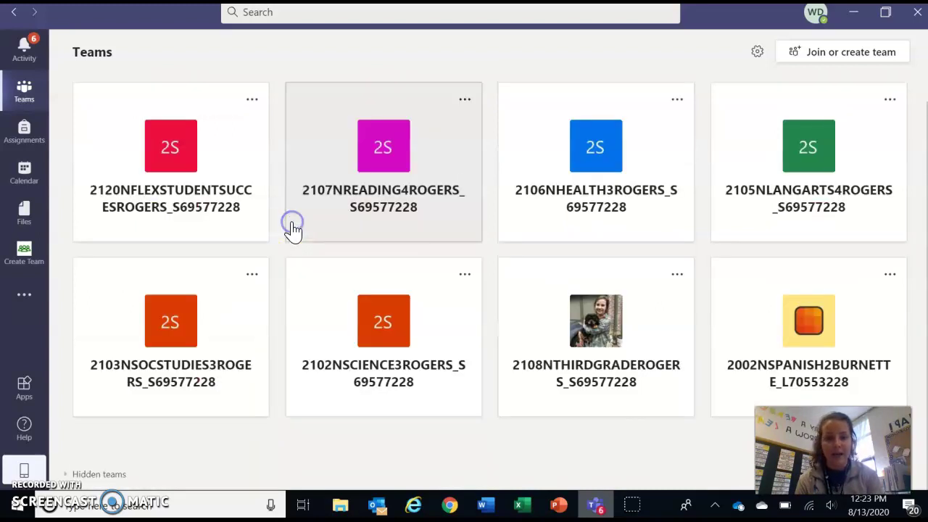
left_click(889, 278)
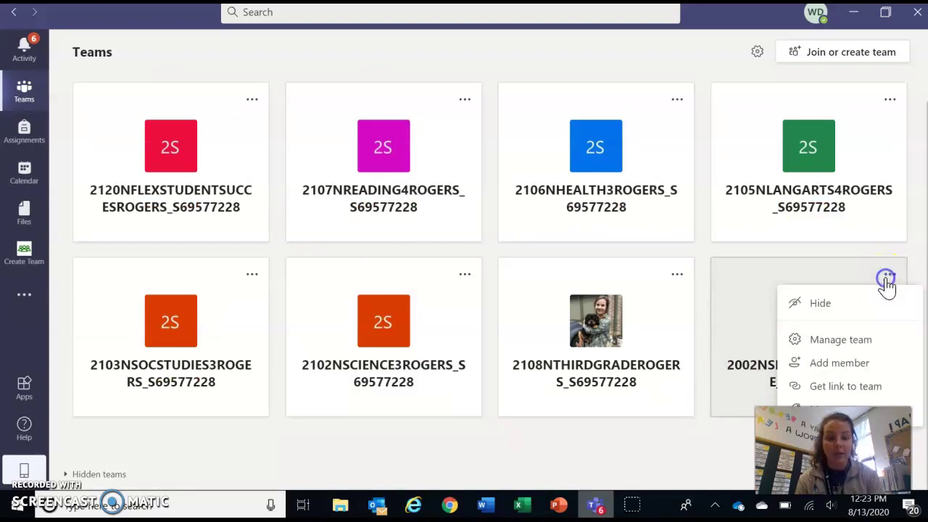
left_click(862, 311)
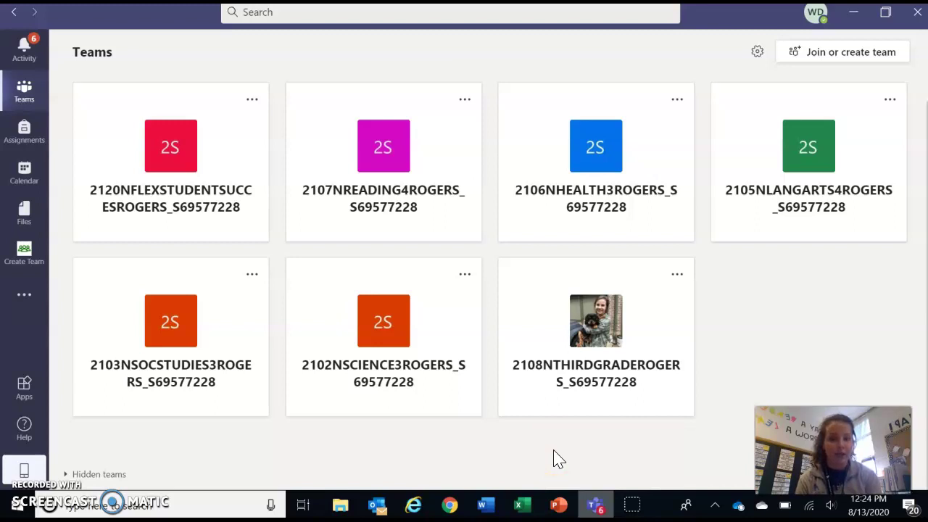
Hide the Science 3 and Social Studies 3 teams from the list of teams.
left_click(468, 274)
left_click(474, 302)
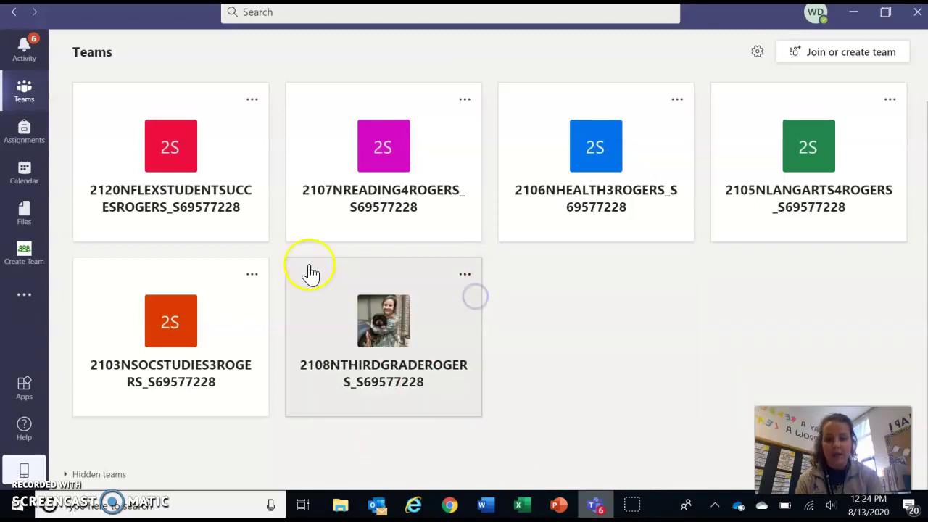
left_click(253, 276)
left_click(253, 274)
left_click(251, 300)
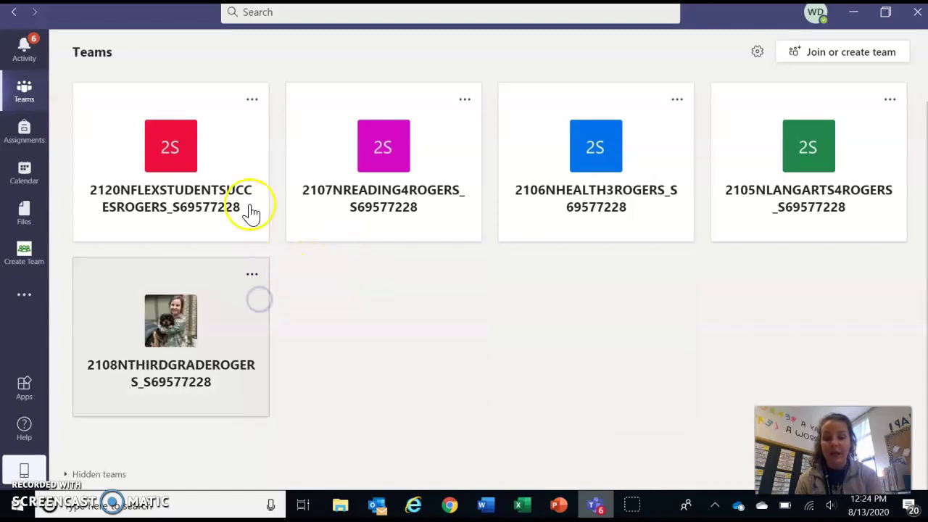
Hide the Flex Student Success and Reading 4 teams from the list of teams.
left_click(251, 101)
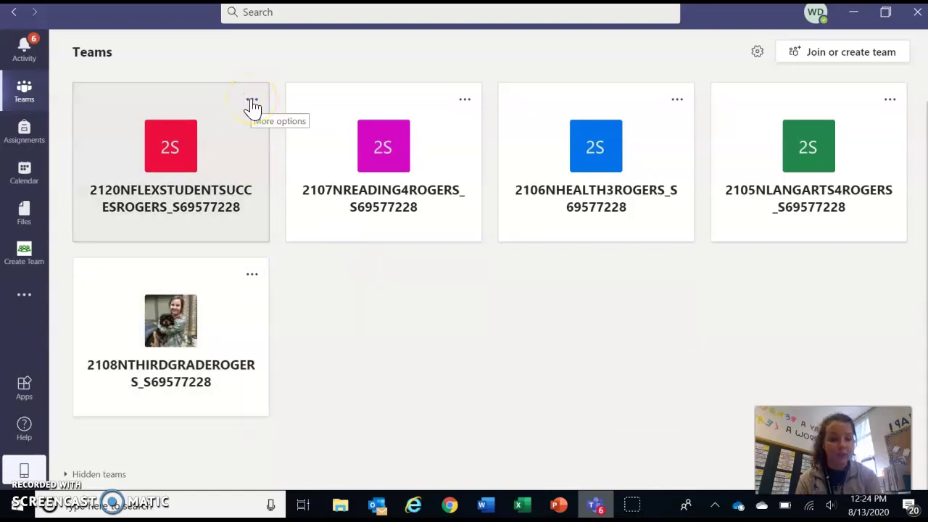
left_click(252, 103)
left_click(256, 130)
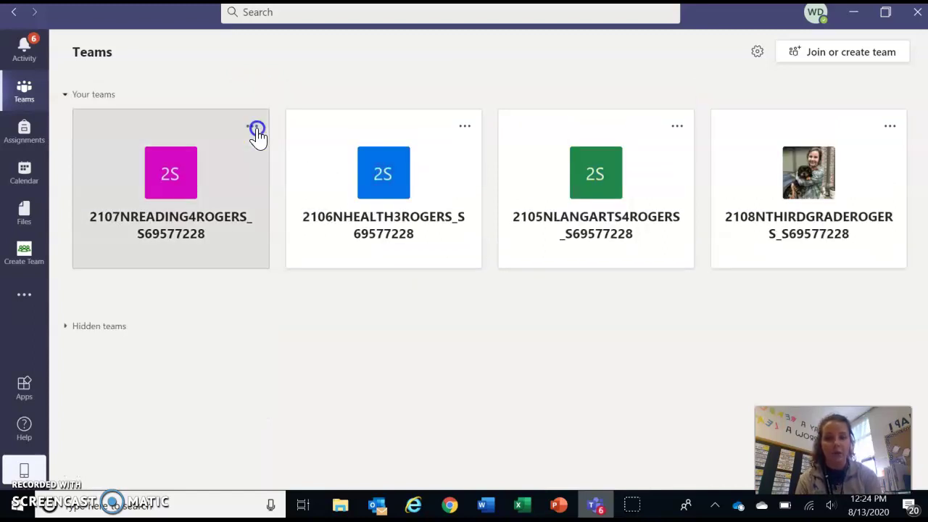
left_click(252, 128)
left_click(250, 153)
Hide the Health 3 and Language Arts 4 teams, leaving only the third-grade team in the list.
left_click(254, 128)
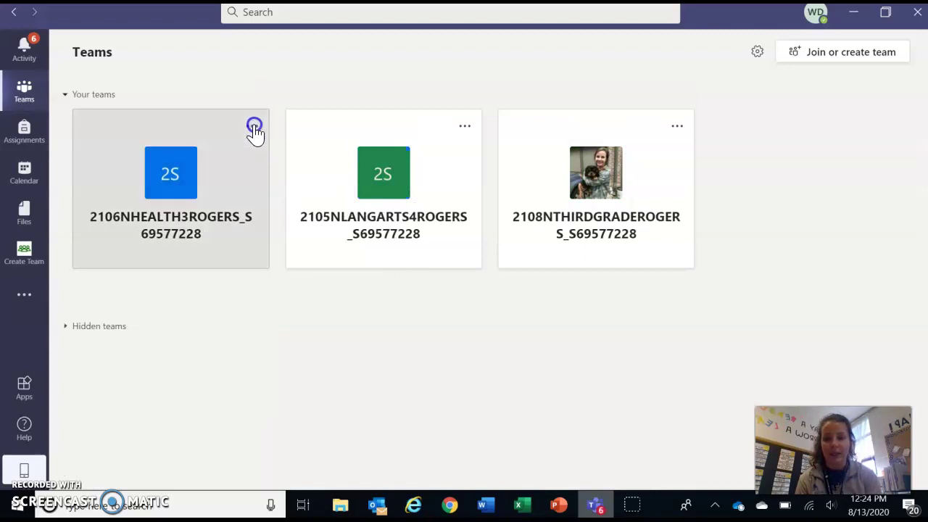
left_click(245, 158)
left_click(250, 126)
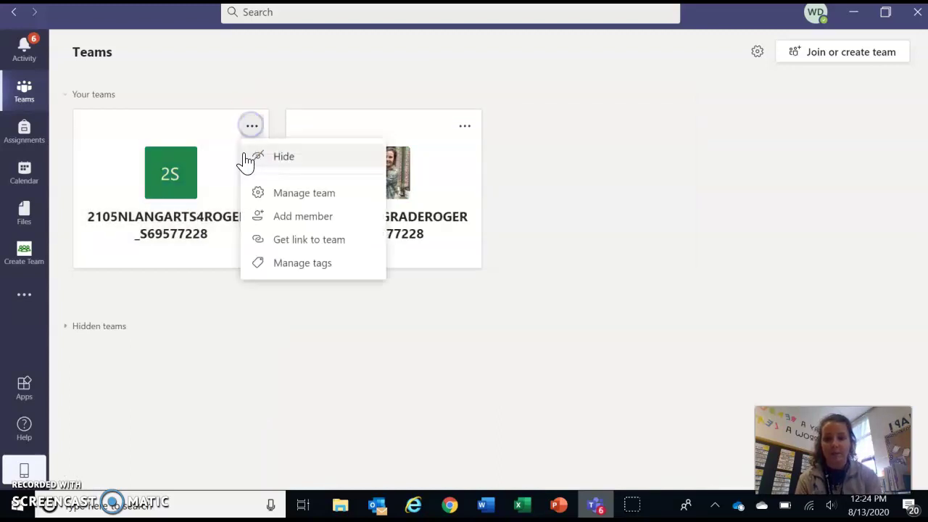
left_click(247, 158)
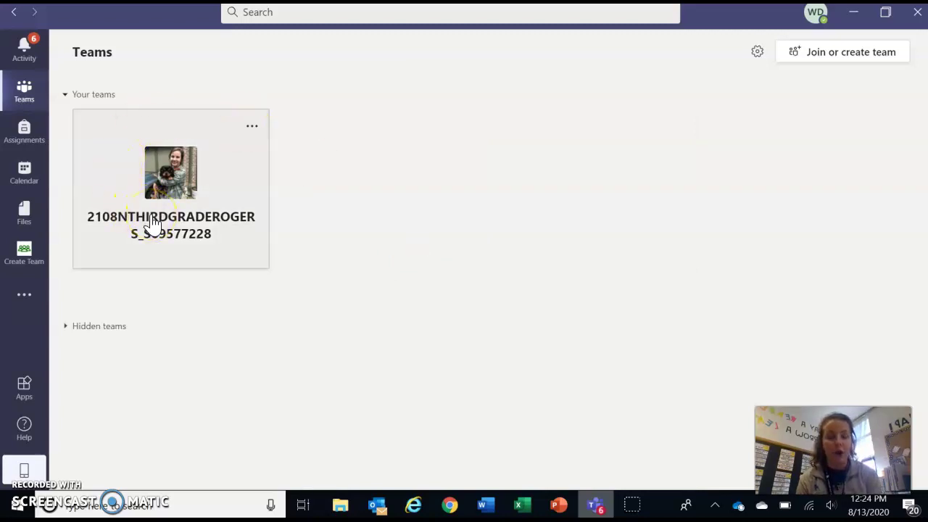
Open the third-grade team and view its Math 8.35-9.40 channel.
left_click(218, 208)
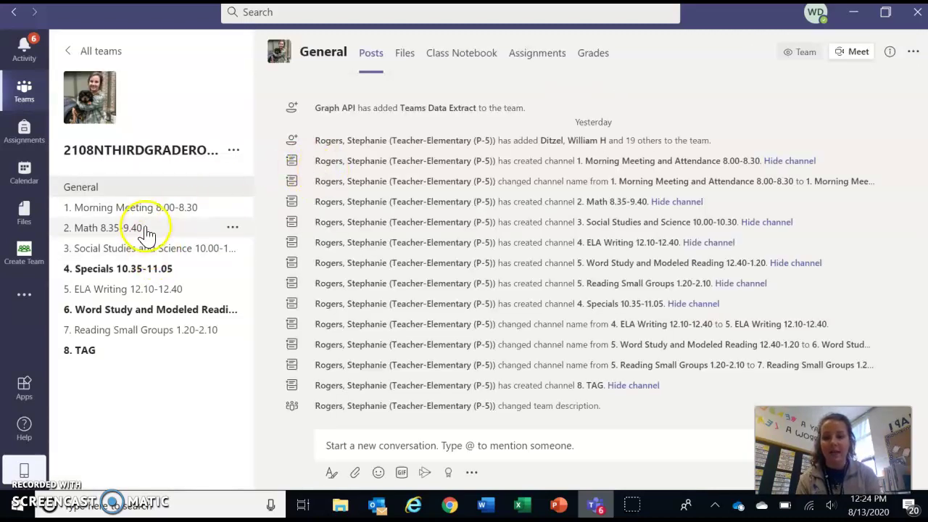
left_click(137, 233)
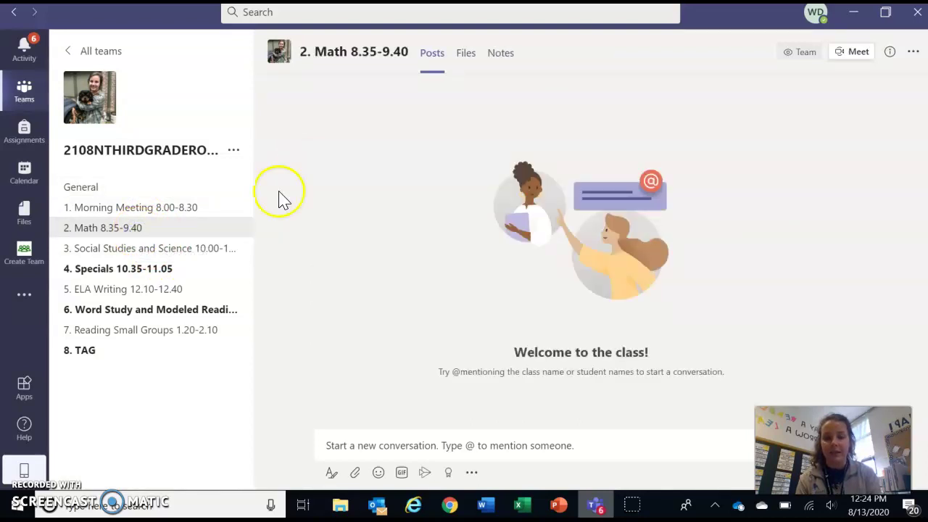